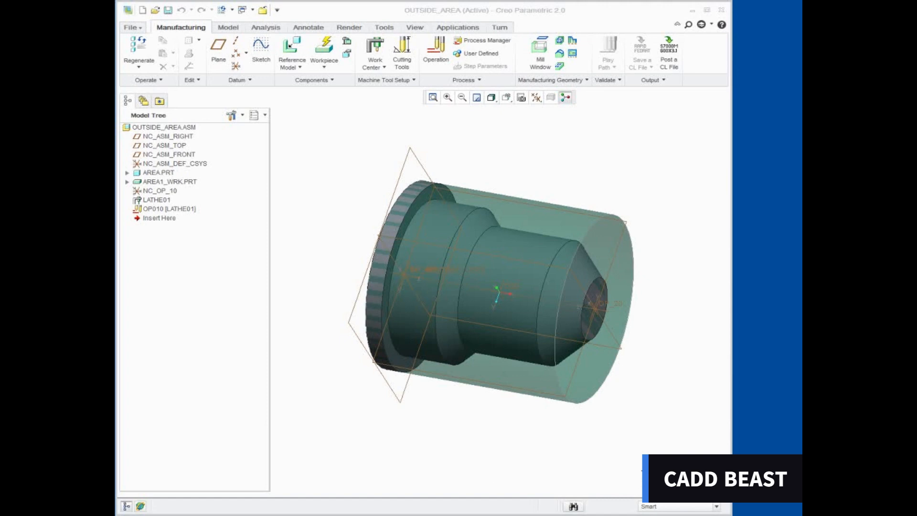
Step: Hide all datum display and create an Area Turning sequence that uses the 01 OUTSIDE_ROUGH tool
{"action": "left_click", "coordinate": [536, 98]}
{"action": "left_click", "coordinate": [545, 114]}
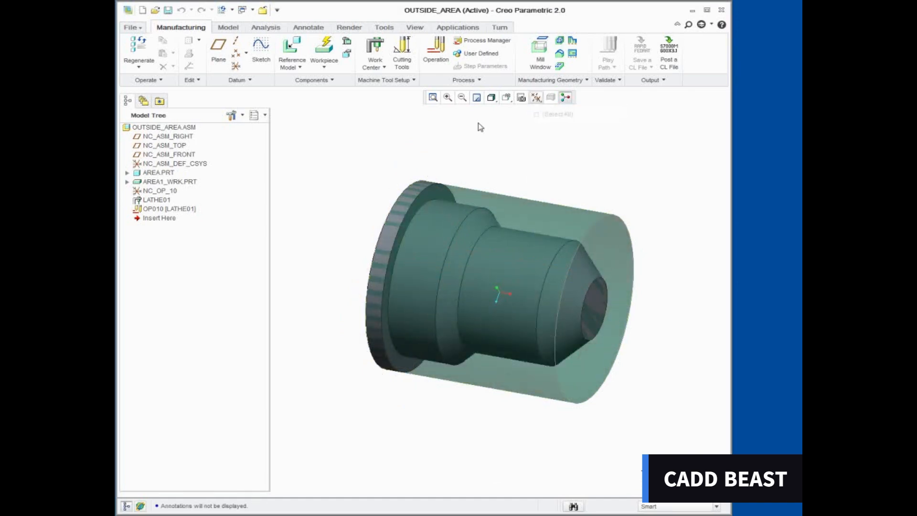
{"action": "left_click", "coordinate": [492, 28]}
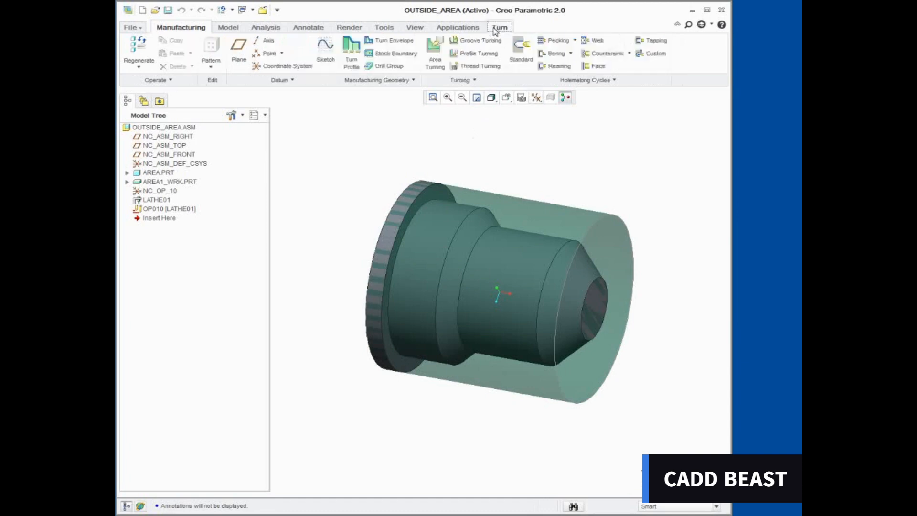
{"action": "left_click", "coordinate": [431, 58]}
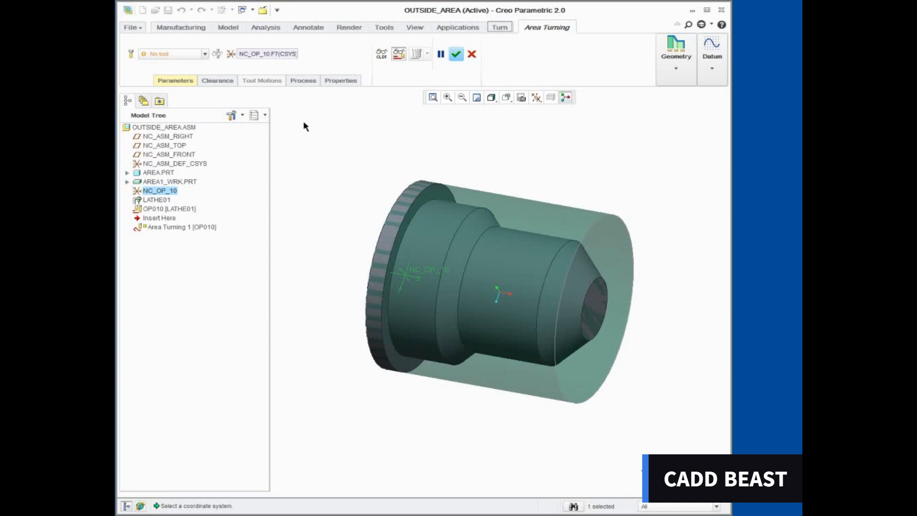
{"action": "left_click", "coordinate": [206, 54]}
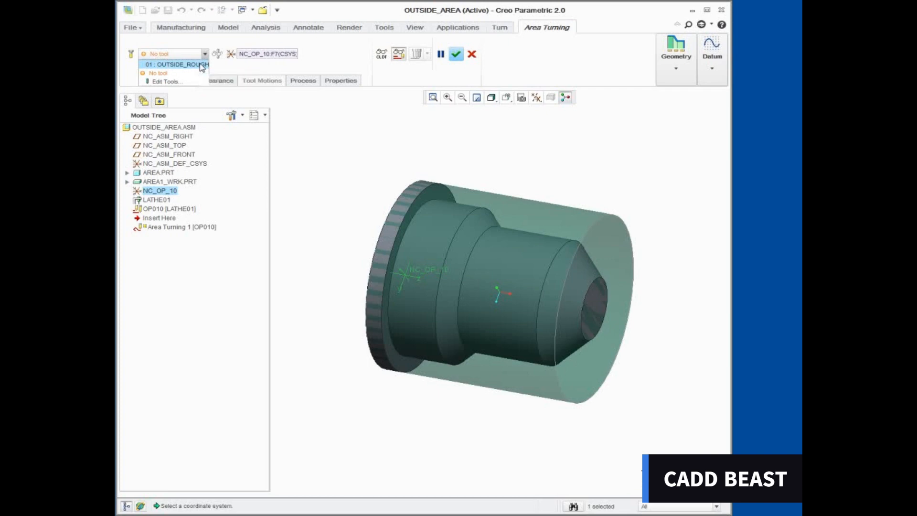
{"action": "left_click", "coordinate": [202, 65]}
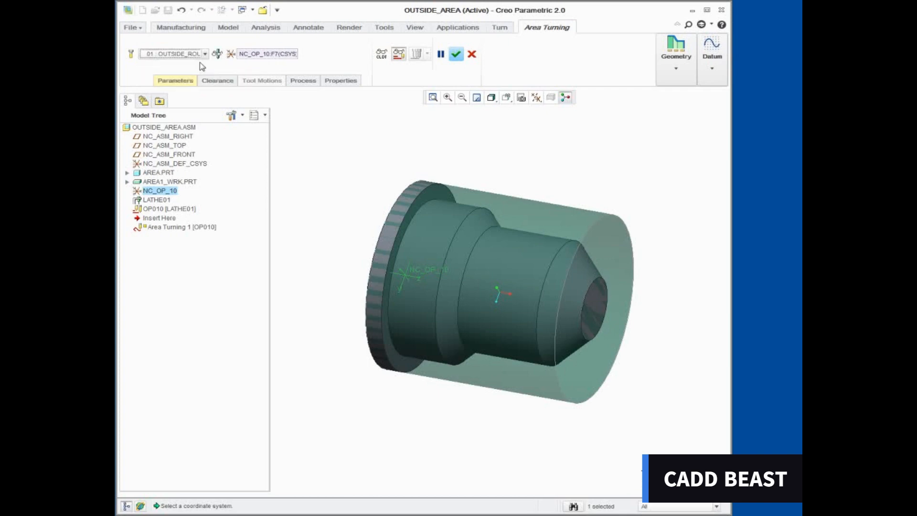
Step: Set the turning parameters CUT_FEED to 50, STEP_DEPTH to 0.1 and SPINDLE_SPEED to 500
{"action": "left_click", "coordinate": [184, 85]}
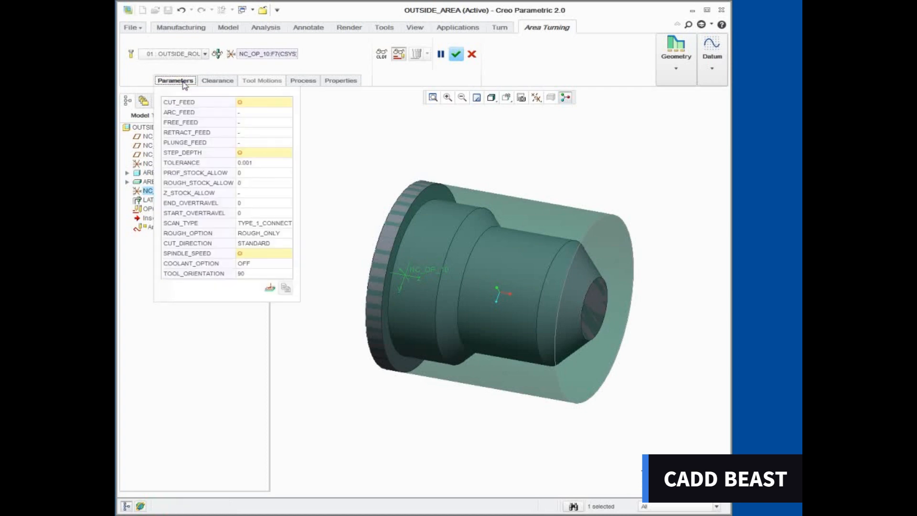
{"action": "left_click", "coordinate": [258, 102]}
{"action": "type", "text": "50"}
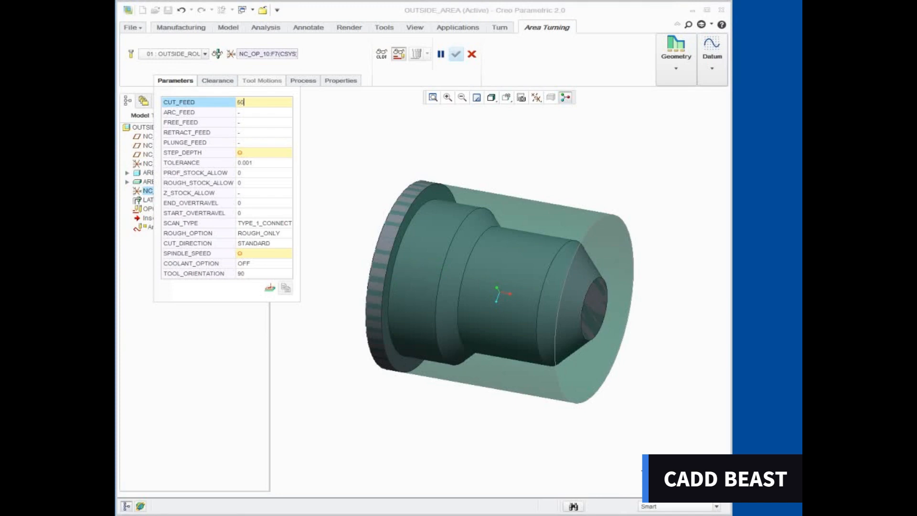
{"action": "key", "text": "Return"}
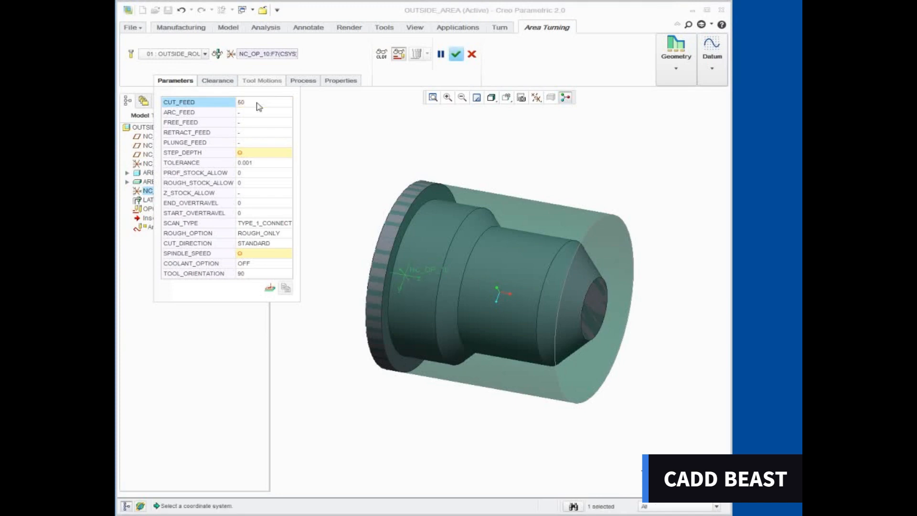
{"action": "left_click", "coordinate": [258, 153]}
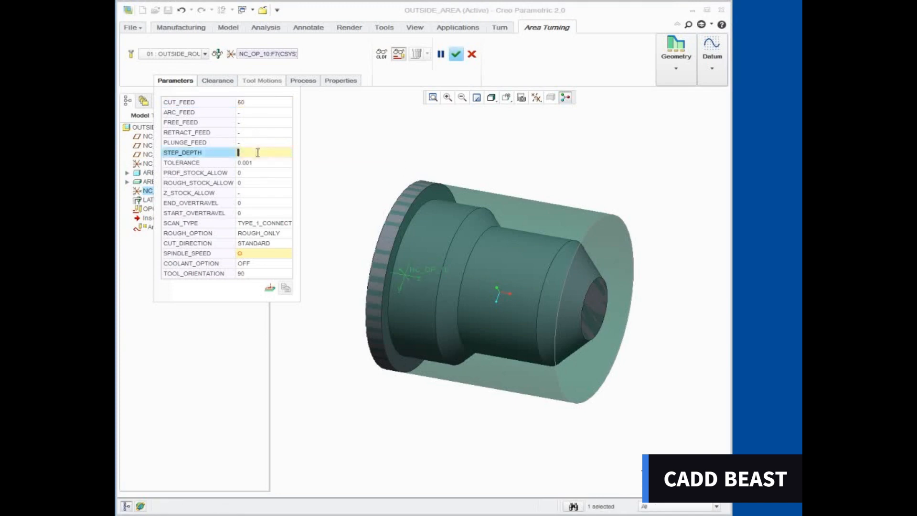
{"action": "type", "text": "0.1"}
{"action": "key", "text": "Return"}
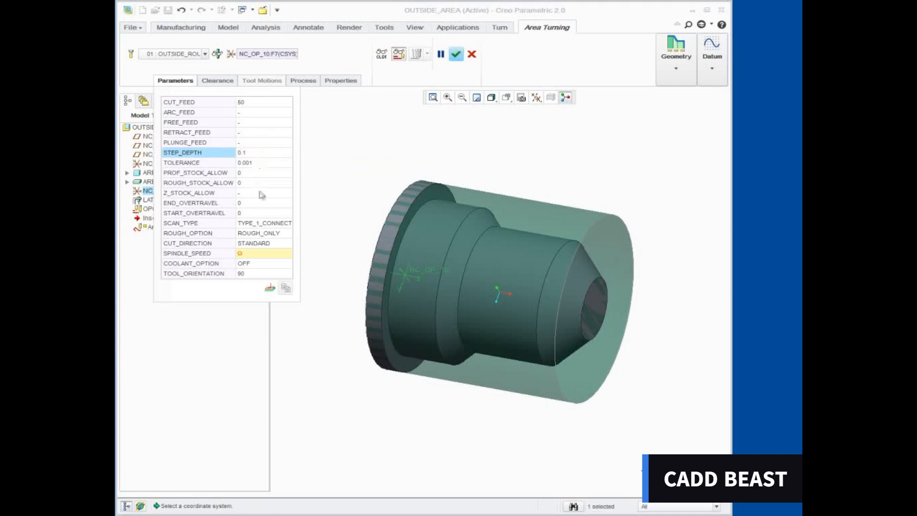
{"action": "left_click", "coordinate": [262, 253]}
{"action": "type", "text": "500"}
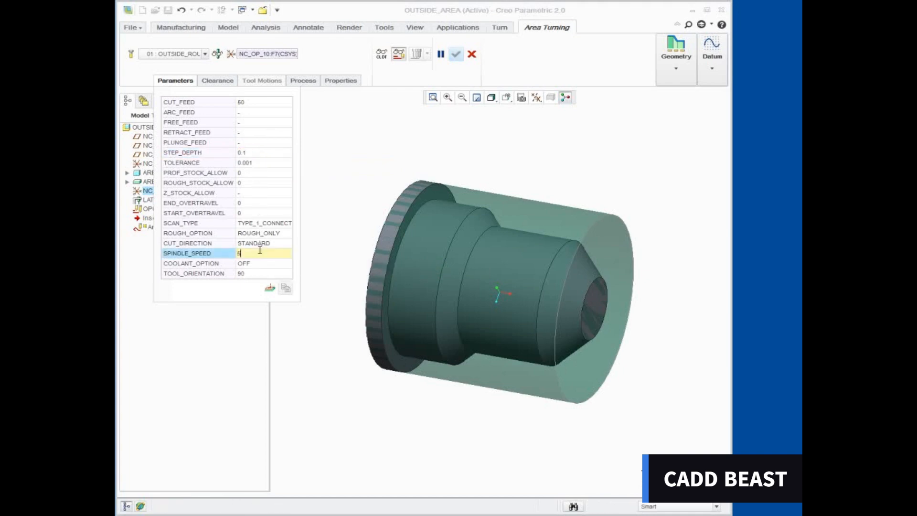
{"action": "key", "text": "Return"}
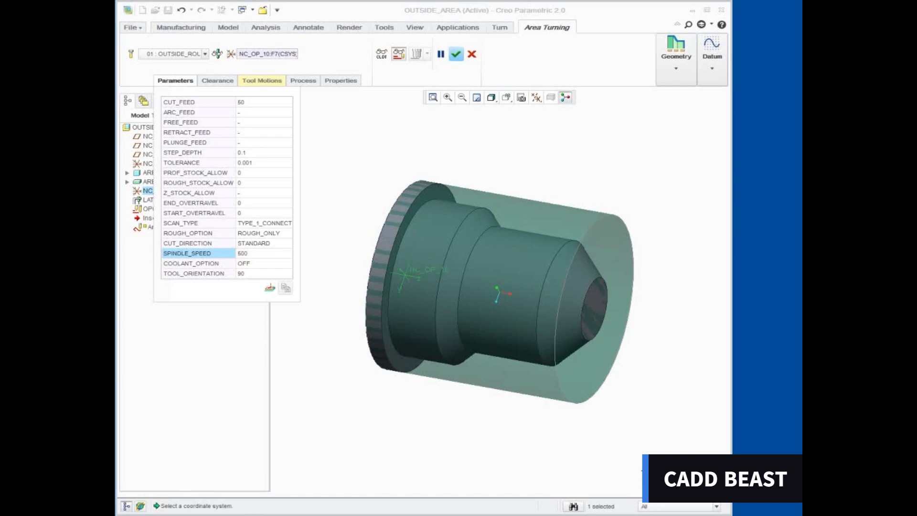
Step: Add an Area Turning Cut with a new turn profile defined by the flange's front face and the conical nose surface
{"action": "left_click", "coordinate": [270, 82]}
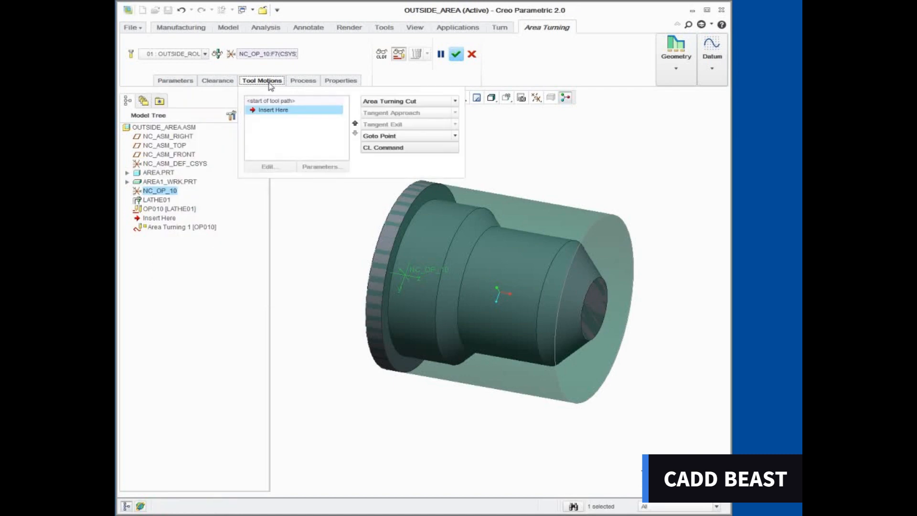
{"action": "left_click", "coordinate": [403, 102]}
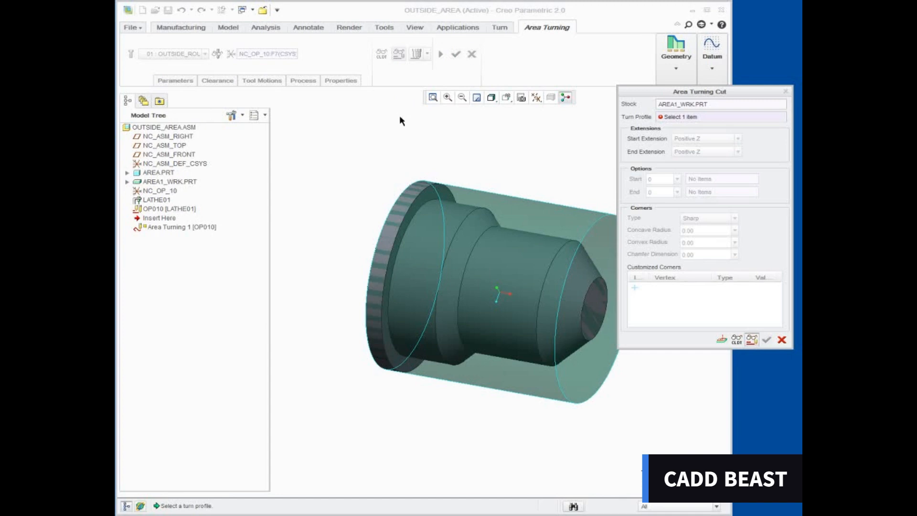
{"action": "left_click", "coordinate": [685, 70]}
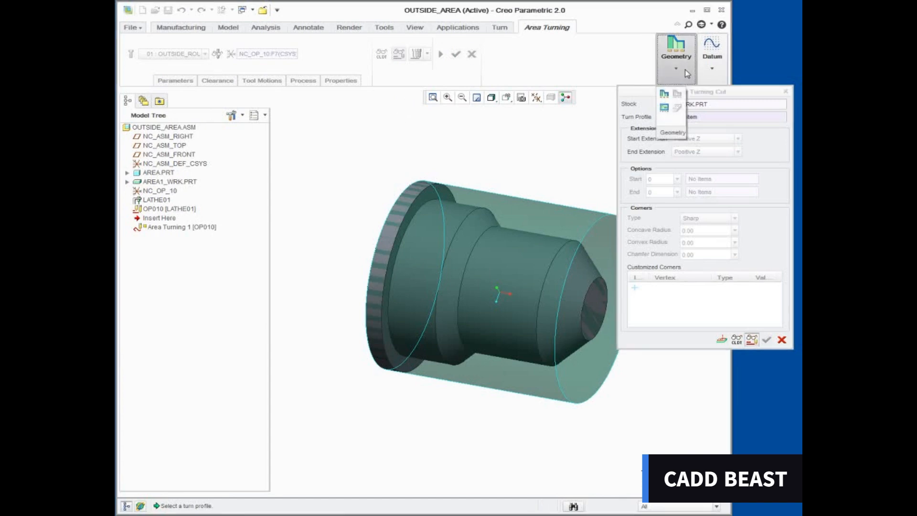
{"action": "left_click", "coordinate": [664, 94]}
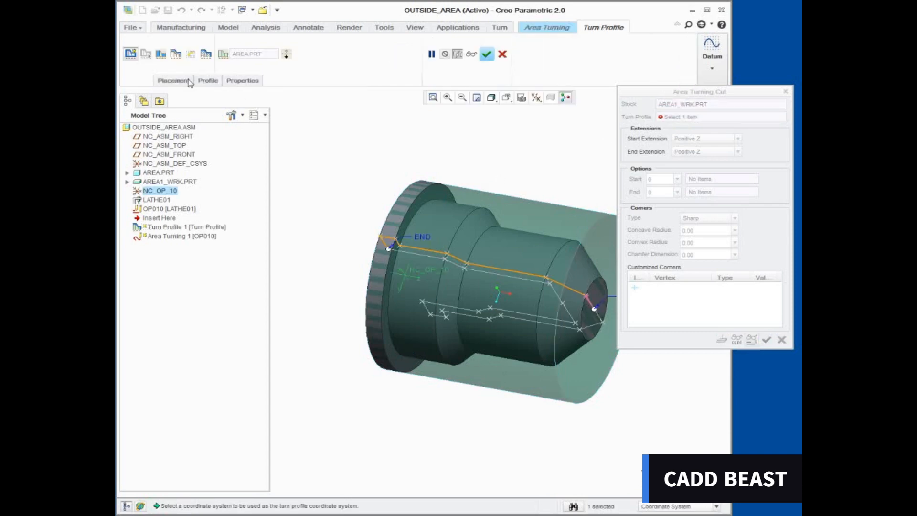
{"action": "left_click", "coordinate": [167, 57]}
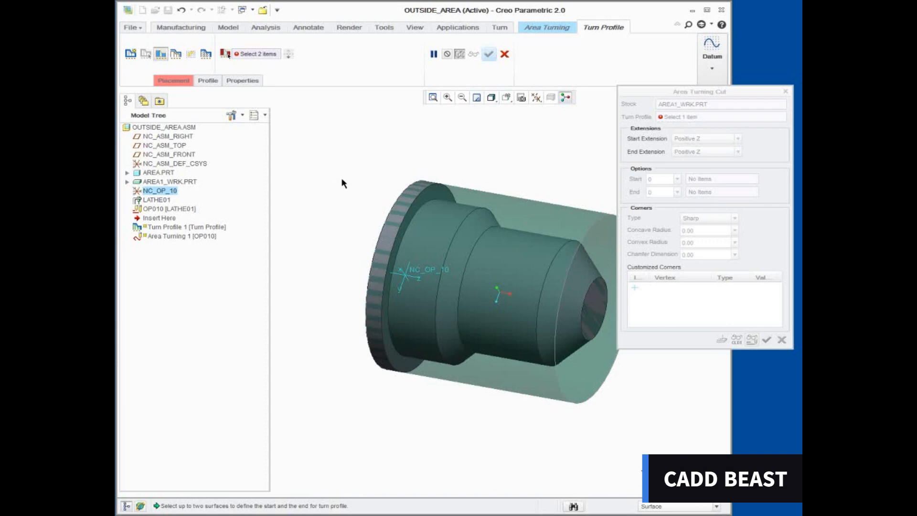
{"action": "left_click", "coordinate": [418, 200]}
{"action": "left_click", "coordinate": [572, 320]}
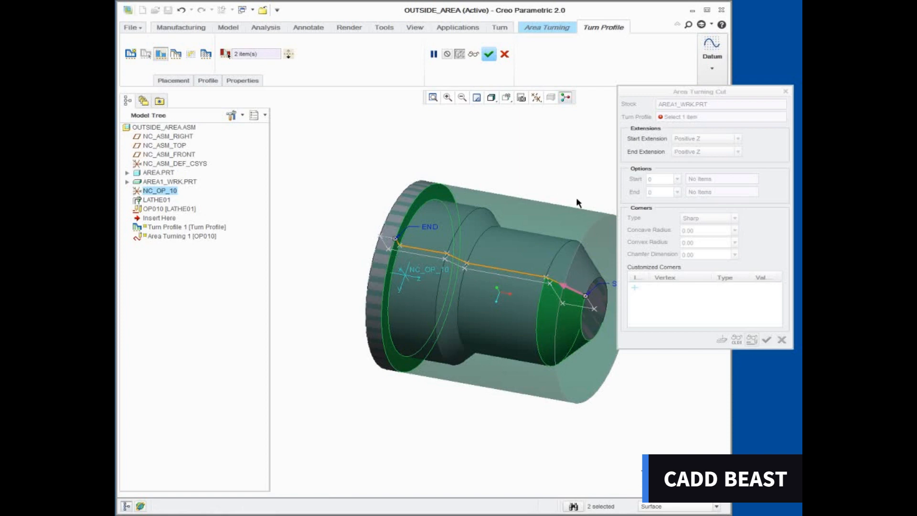
{"action": "left_click", "coordinate": [488, 54]}
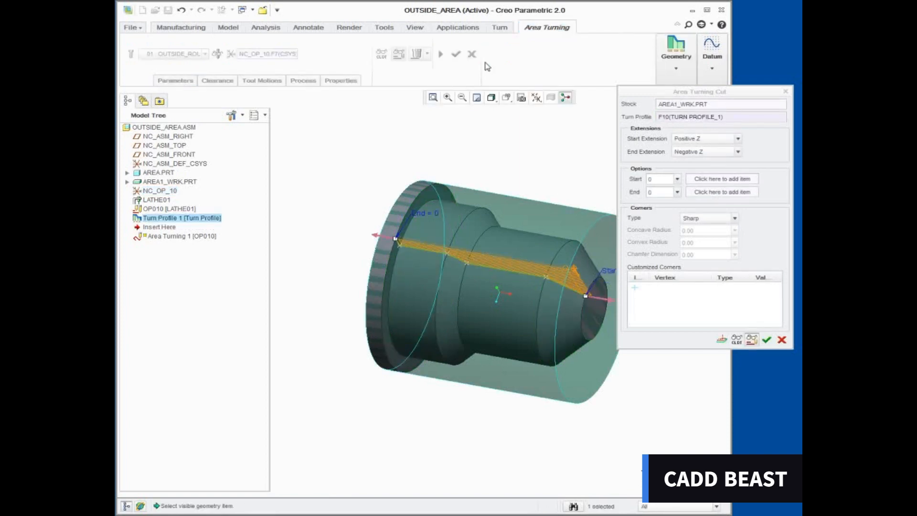
Step: Set the cut's End Extension to Positive X and accept the Area Turning Cut
{"action": "left_click", "coordinate": [727, 153]}
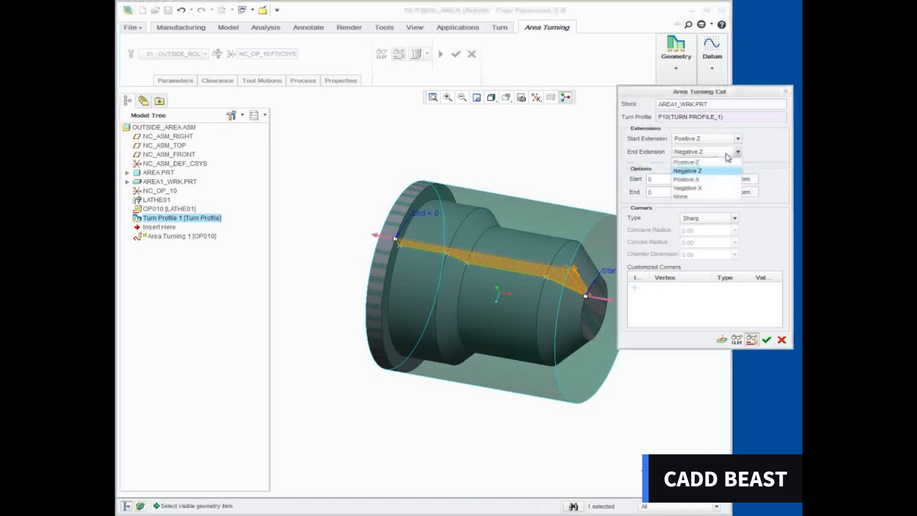
{"action": "left_click", "coordinate": [715, 180]}
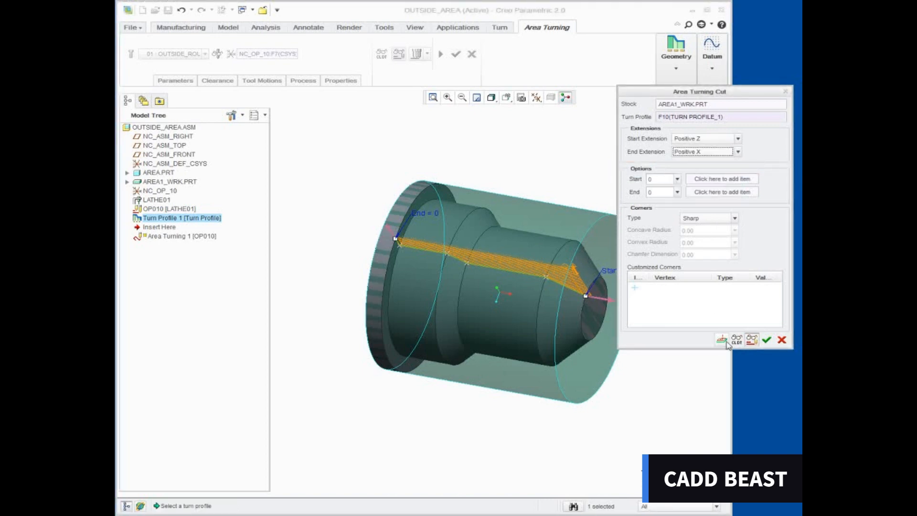
{"action": "left_click", "coordinate": [769, 340]}
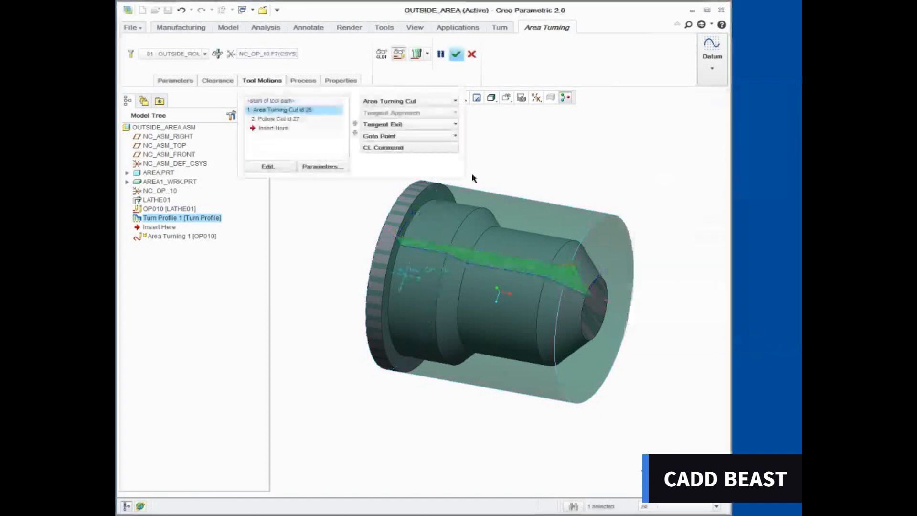
Step: Play the area turning tool path forward, slow the display speed, and play it back in reverse
{"action": "left_click", "coordinate": [419, 61]}
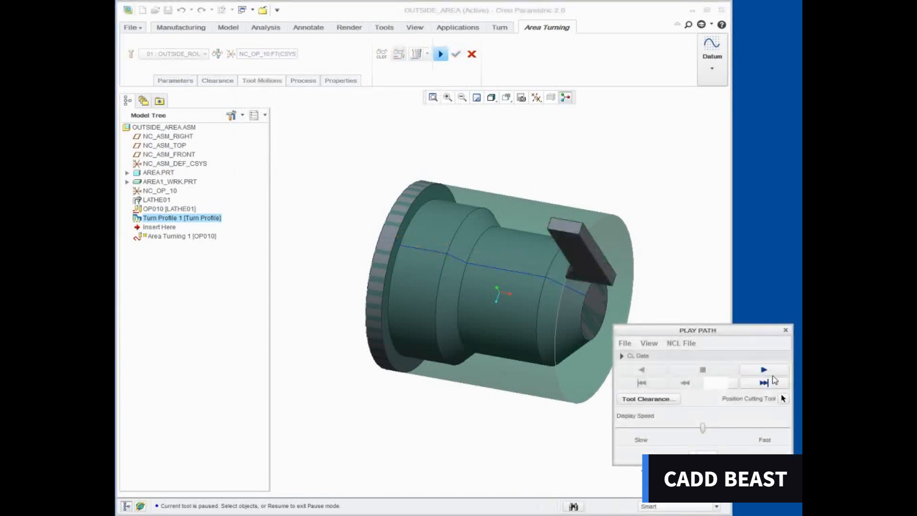
{"action": "left_click", "coordinate": [774, 380]}
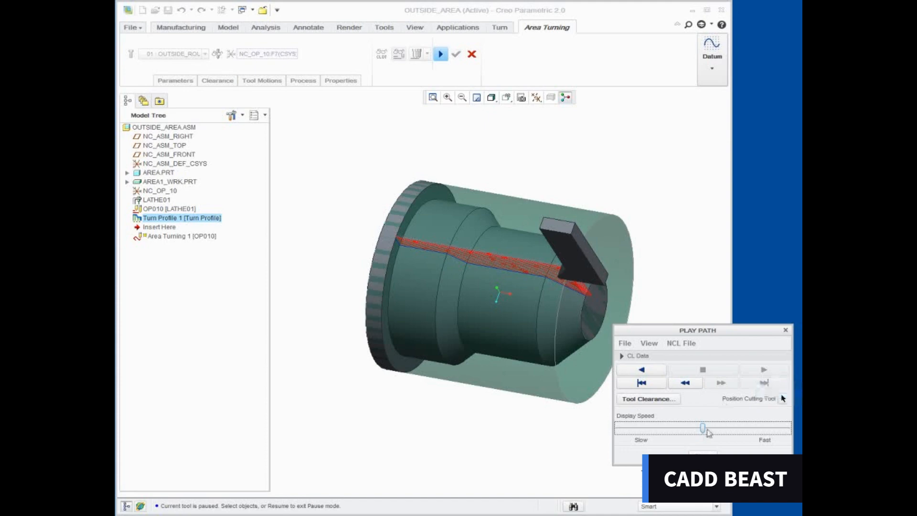
{"action": "left_click_drag", "start_coordinate": [703, 428], "coordinate": [651, 428]}
{"action": "left_click", "coordinate": [642, 369]}
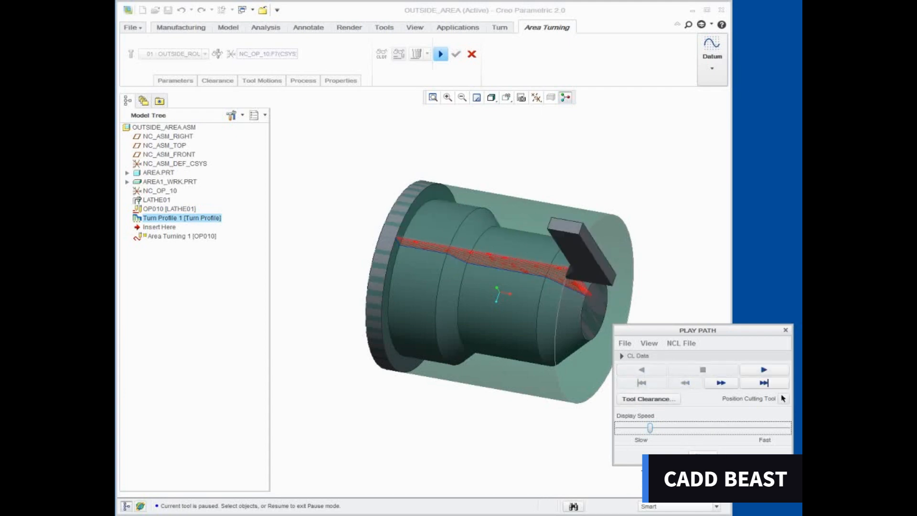
{"action": "left_click", "coordinate": [785, 330]}
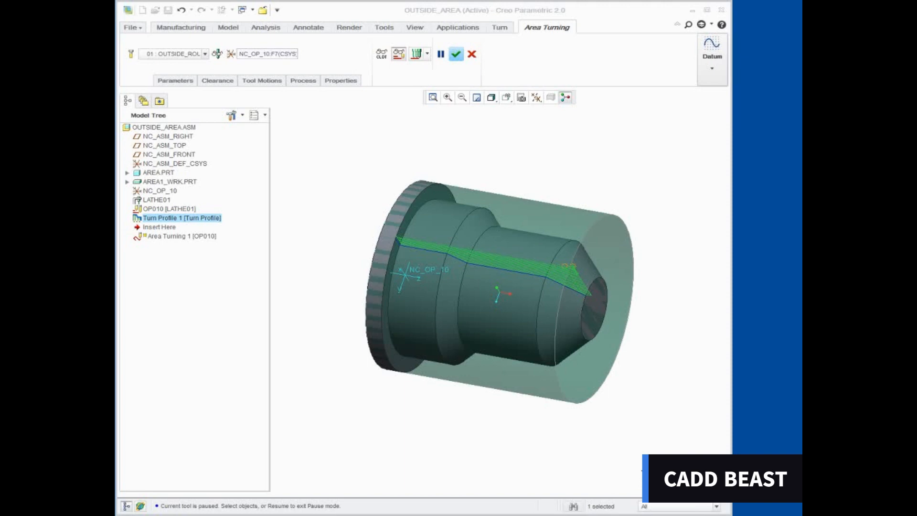
Step: Set ROUGH_STOCK_ALLOW to 0.05 in the full parameter list of the Area Turning sequence
{"action": "left_click", "coordinate": [185, 83]}
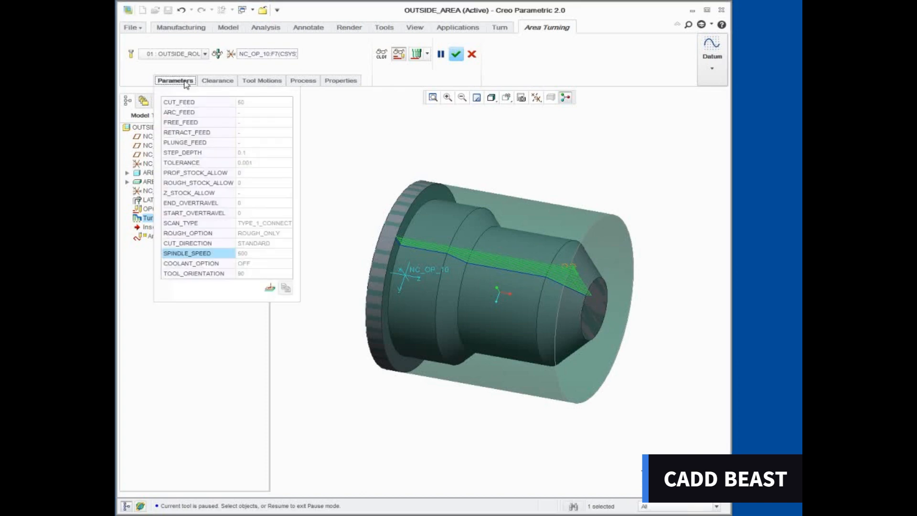
{"action": "left_click", "coordinate": [270, 288]}
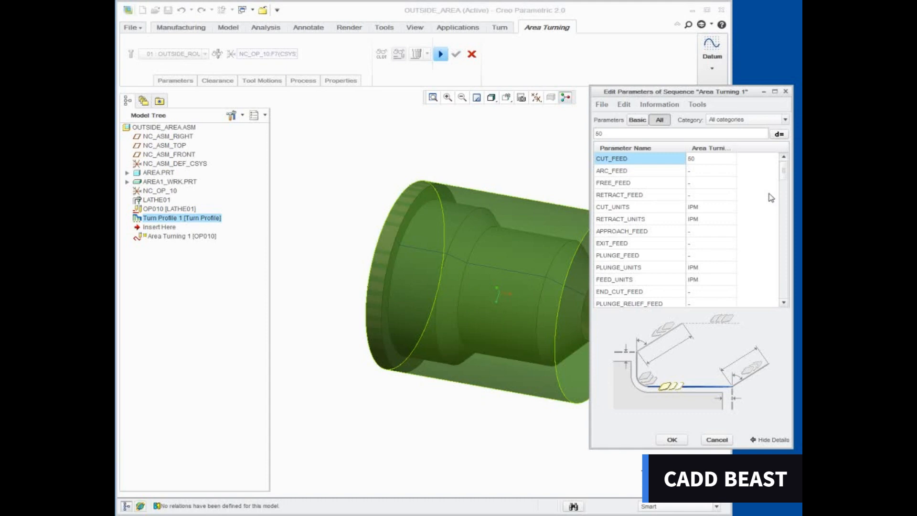
{"action": "left_click", "coordinate": [657, 119]}
{"action": "scroll", "coordinate": [780, 170], "scroll_direction": "down", "scroll_amount": 3}
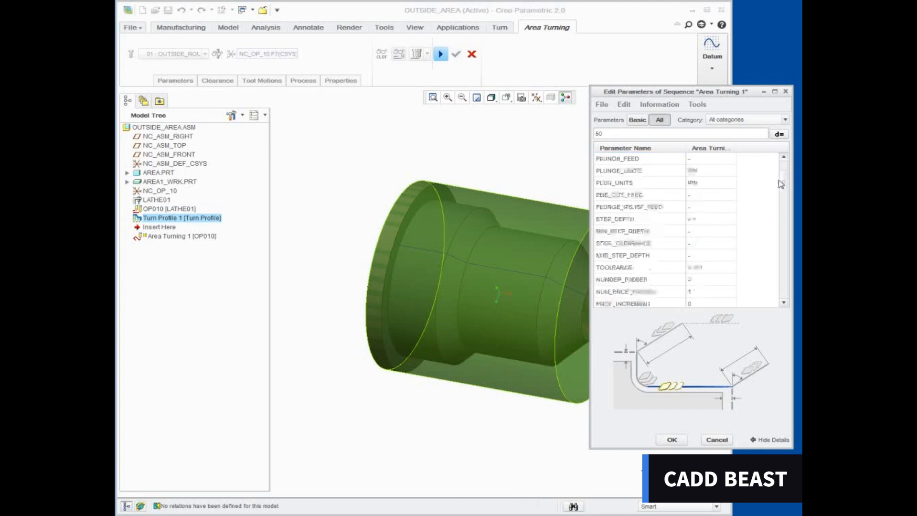
{"action": "scroll", "coordinate": [781, 186], "scroll_direction": "down", "scroll_amount": 2}
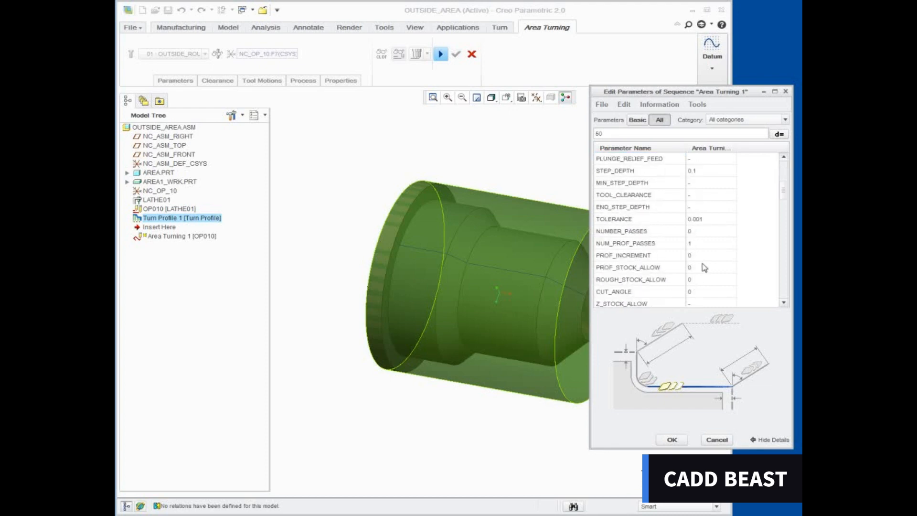
{"action": "left_click", "coordinate": [700, 280]}
{"action": "type", "text": "0.05"}
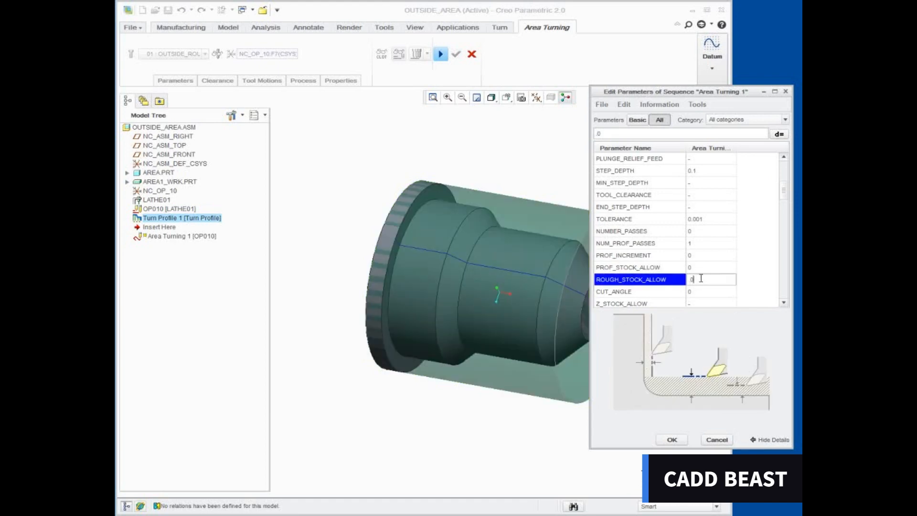
{"action": "key", "text": "Return"}
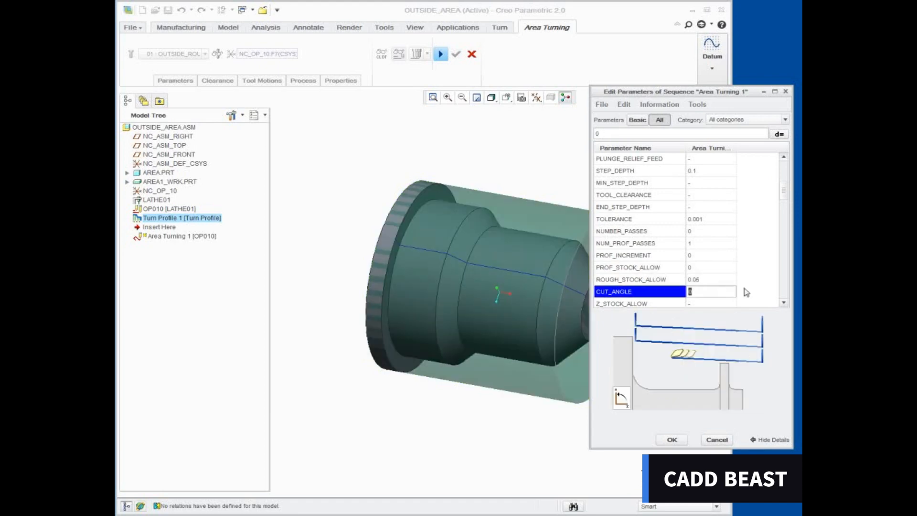
{"action": "left_click", "coordinate": [672, 440]}
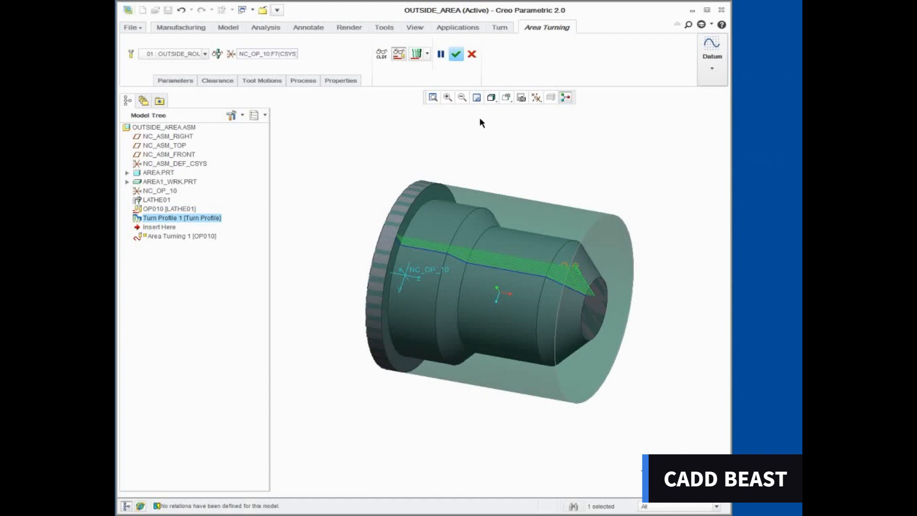
Step: Play the updated tool path in the FRONT view and complete the Area Turning sequence
{"action": "left_click", "coordinate": [506, 97]}
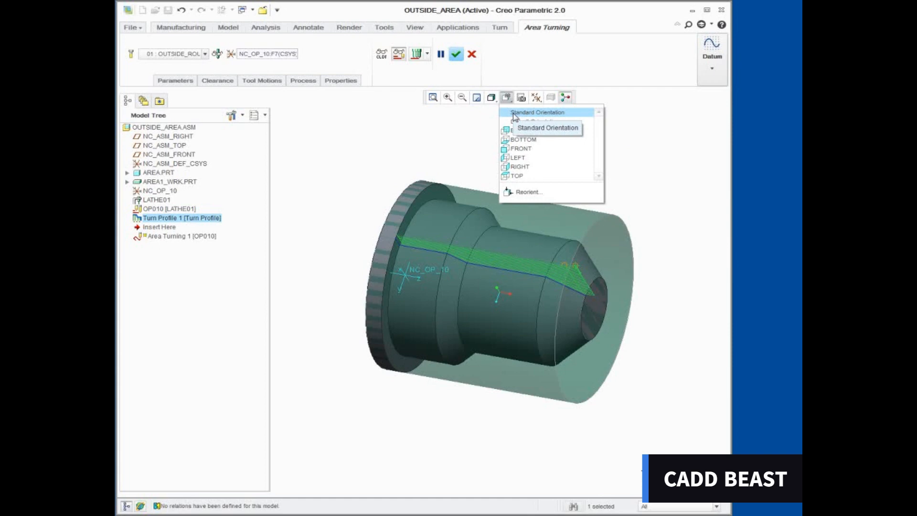
{"action": "left_click", "coordinate": [523, 149]}
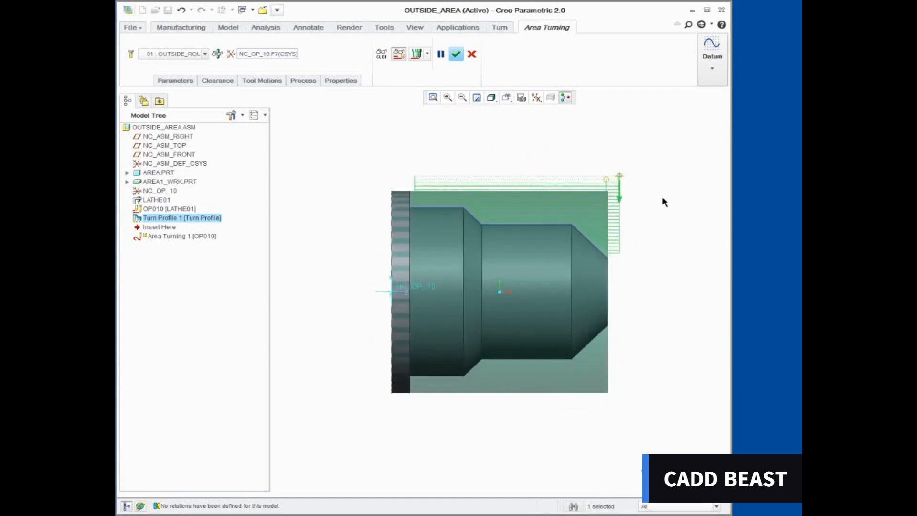
{"action": "left_click", "coordinate": [420, 55]}
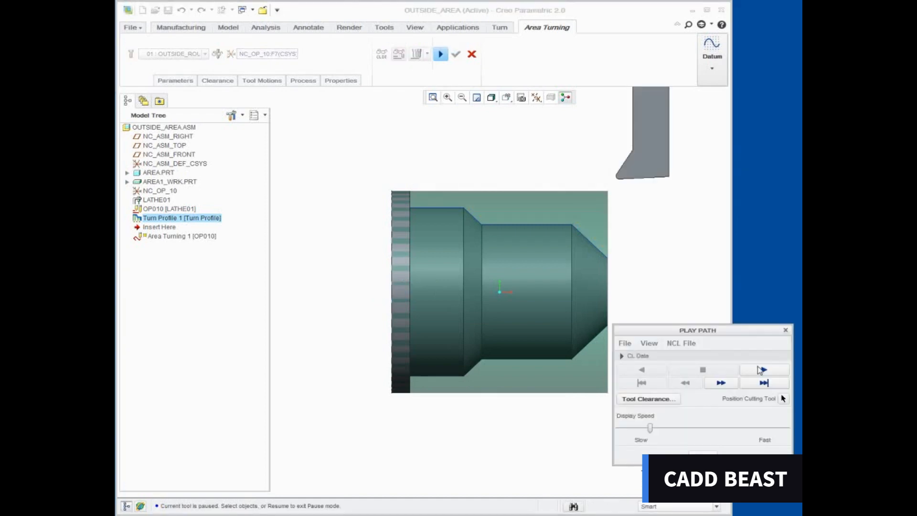
{"action": "left_click", "coordinate": [761, 370]}
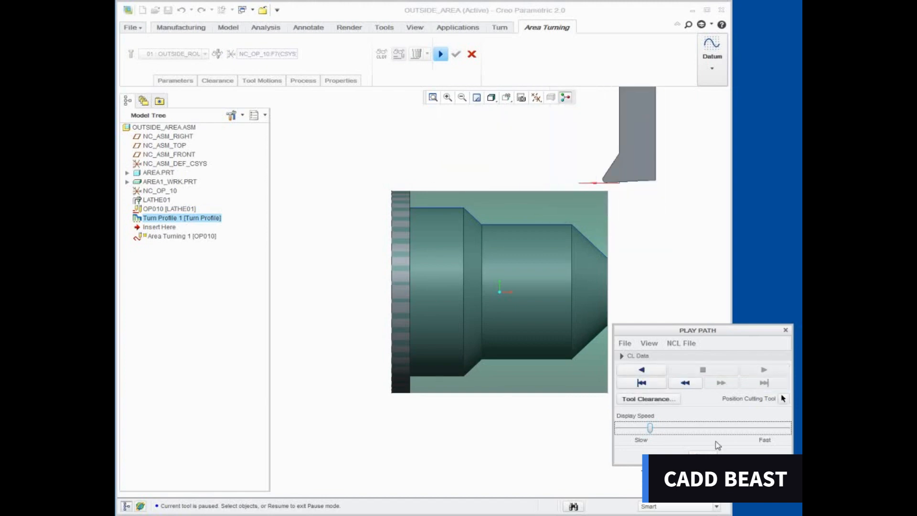
{"action": "left_click", "coordinate": [785, 330]}
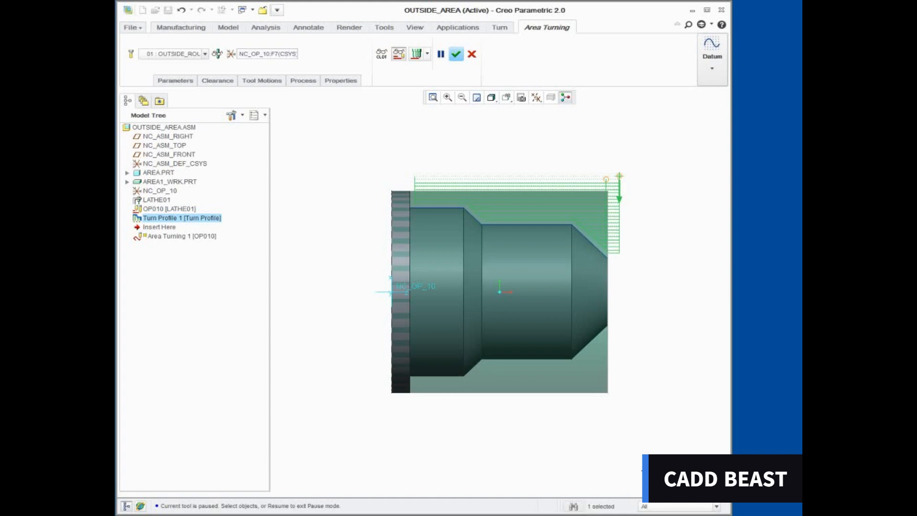
{"action": "left_click", "coordinate": [456, 54]}
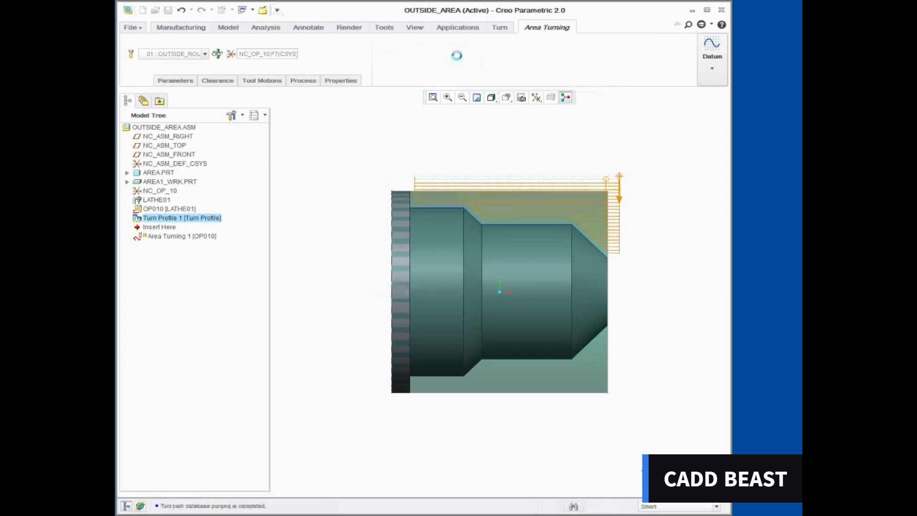